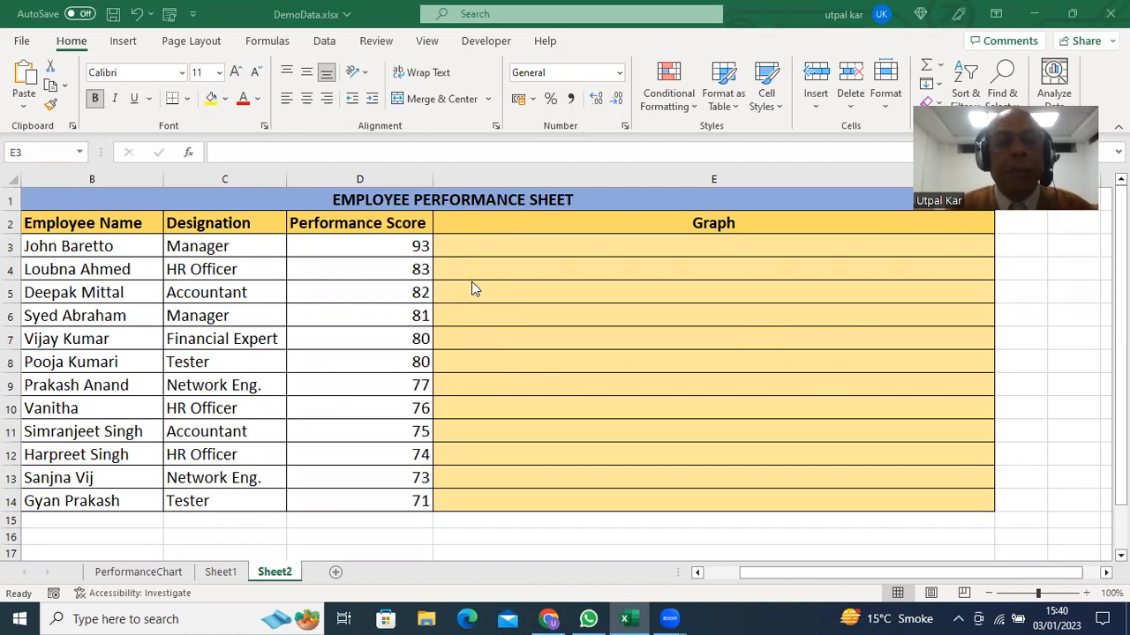
Step: Enter the formula =REPT("+",10) in cell E3 of the Graph column
click(475, 250)
click(474, 250)
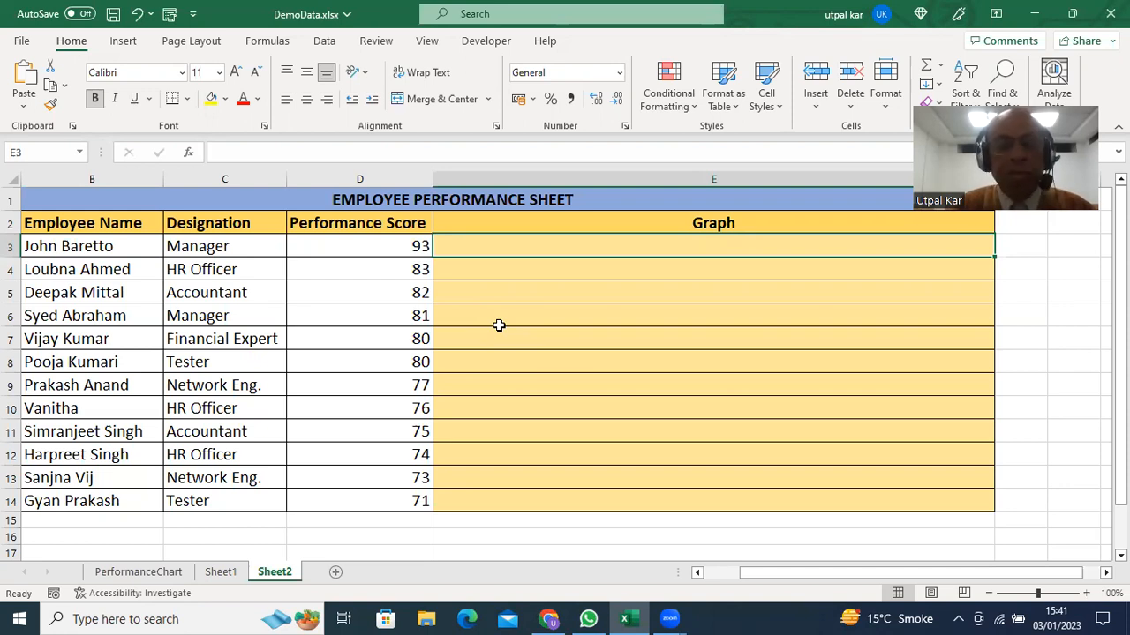
text(=)
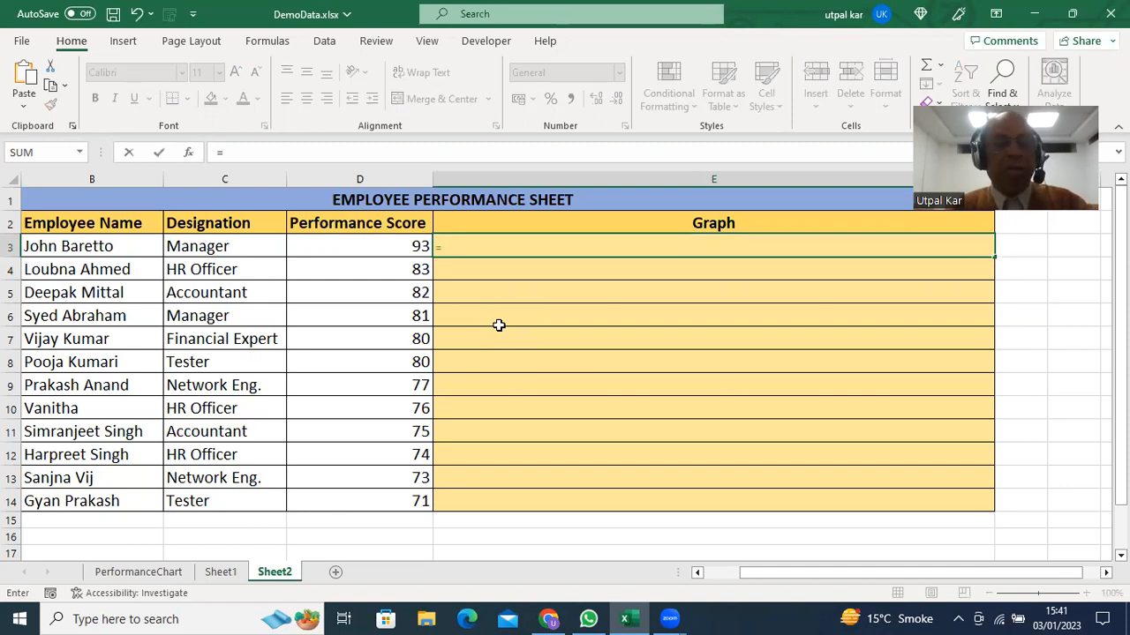
text(RE)
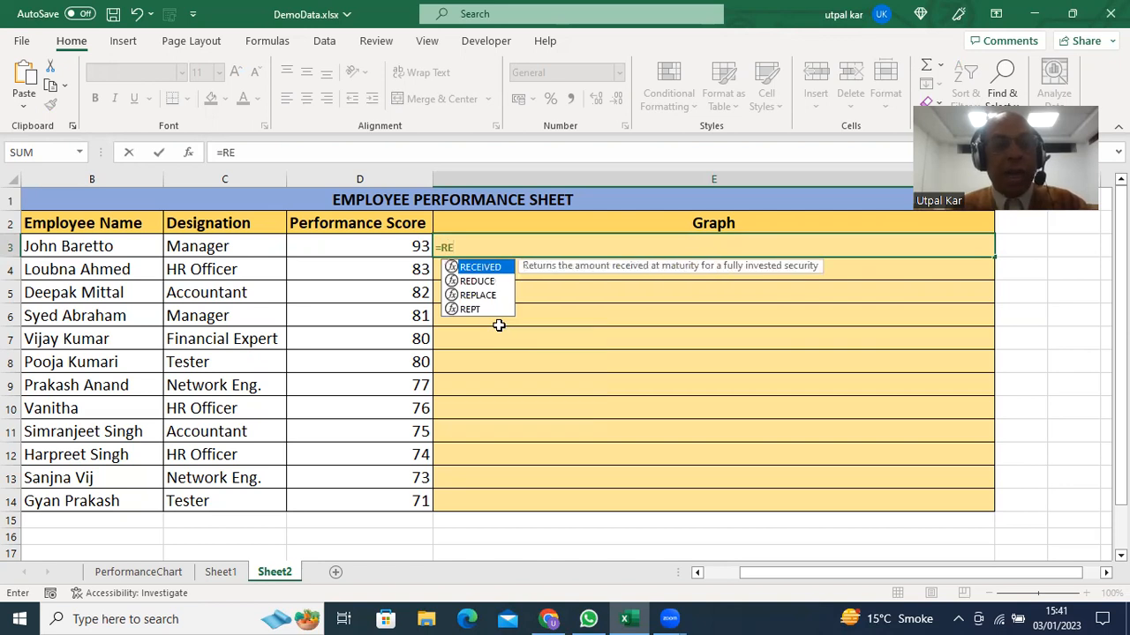
text(PT()
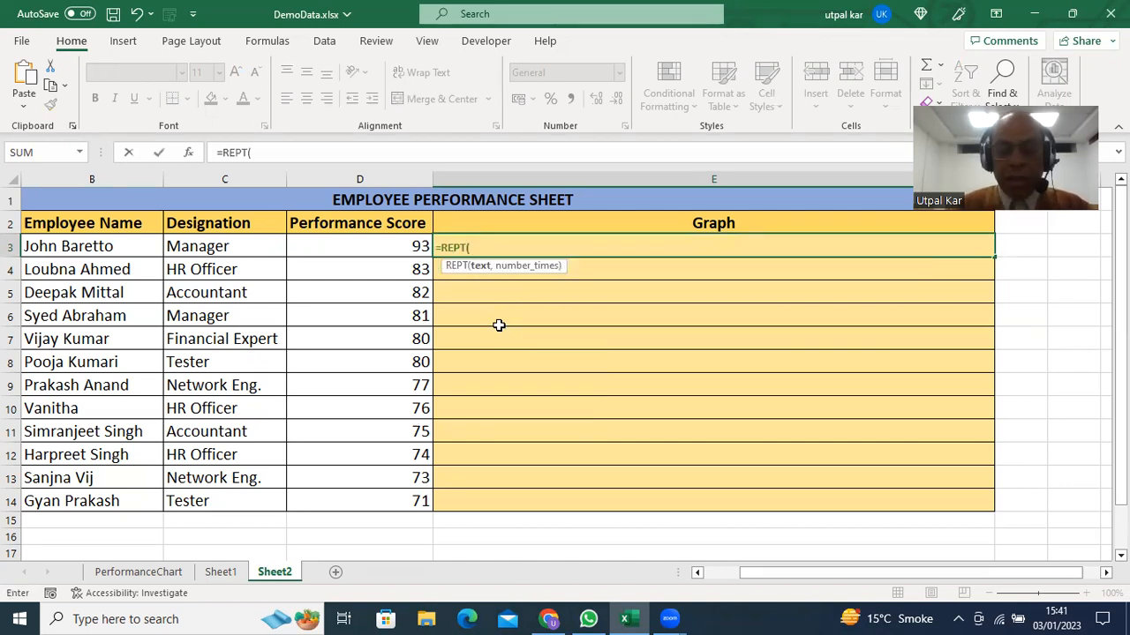
text(")
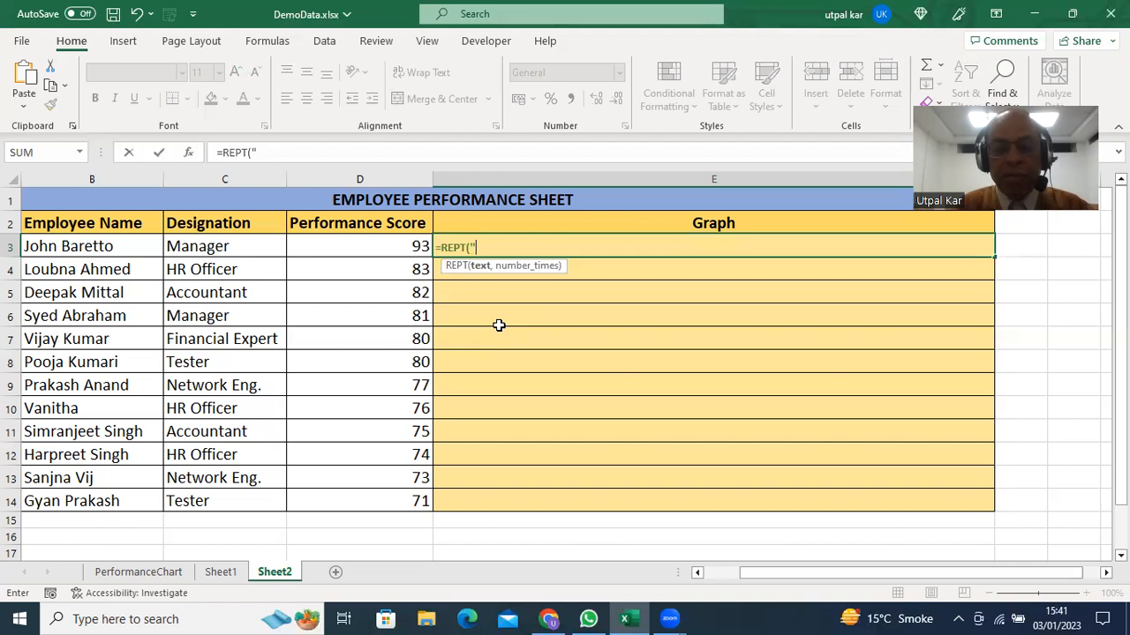
text(+)
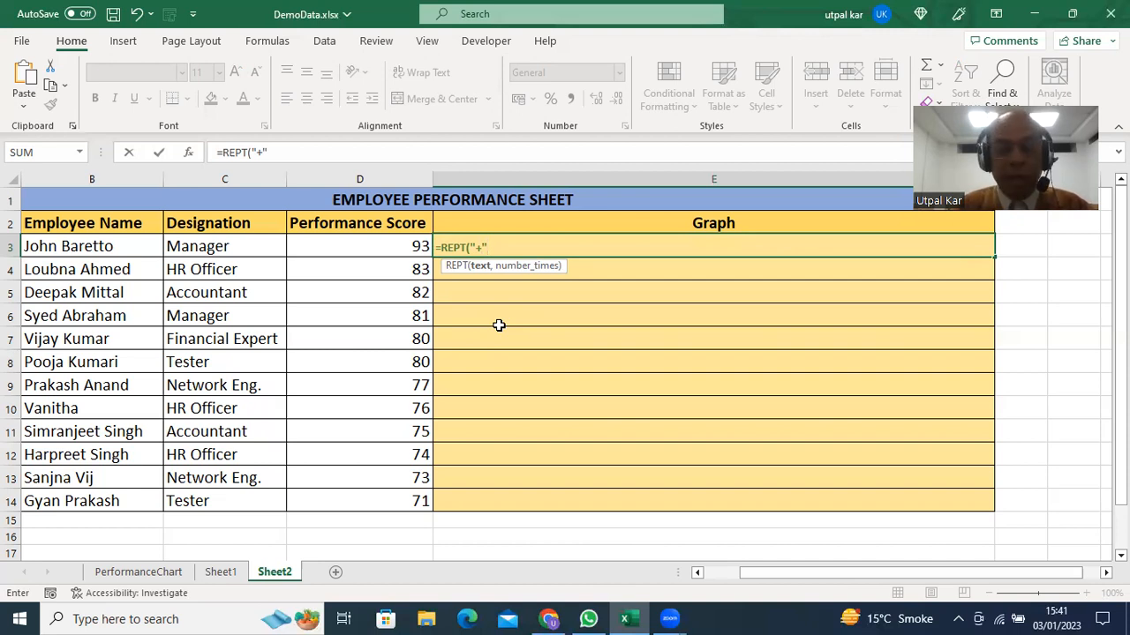
text(,)
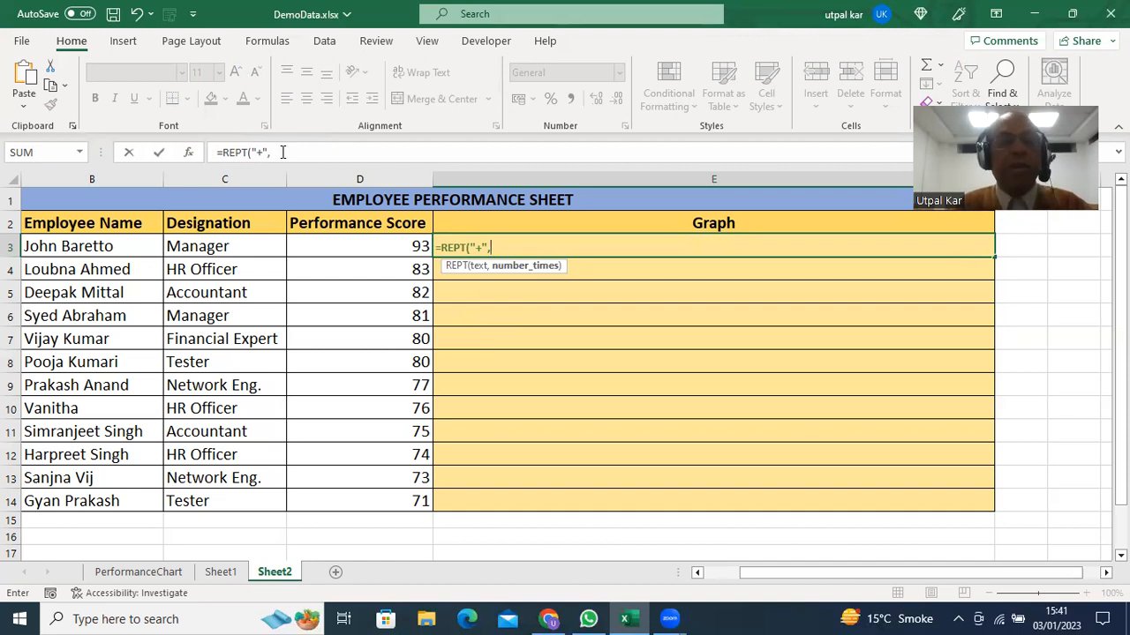
text(10)
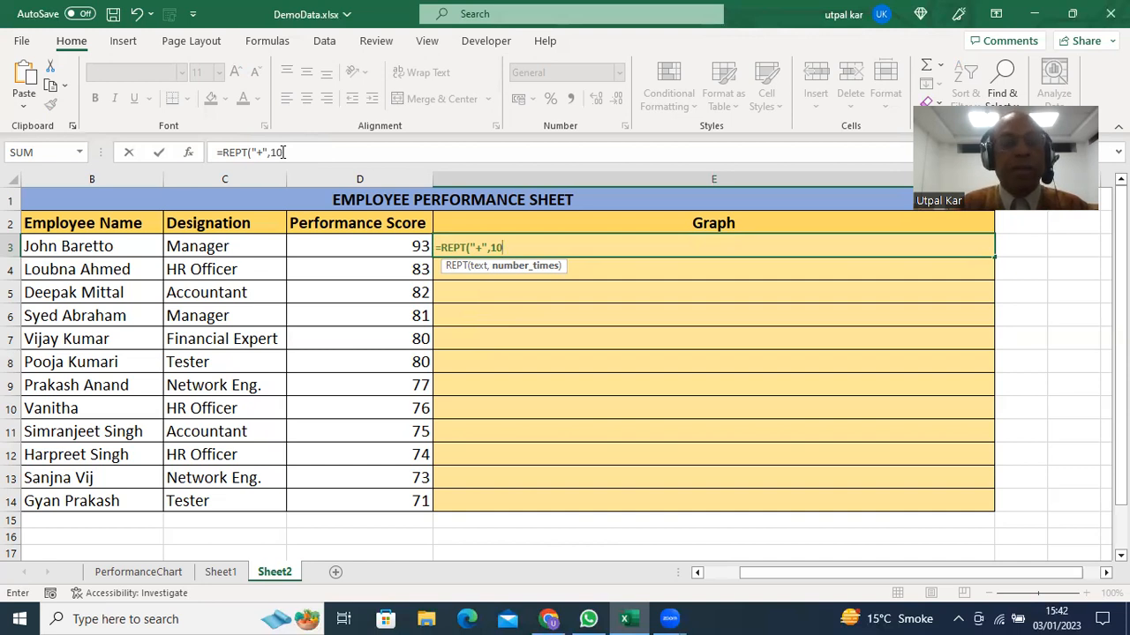
text())
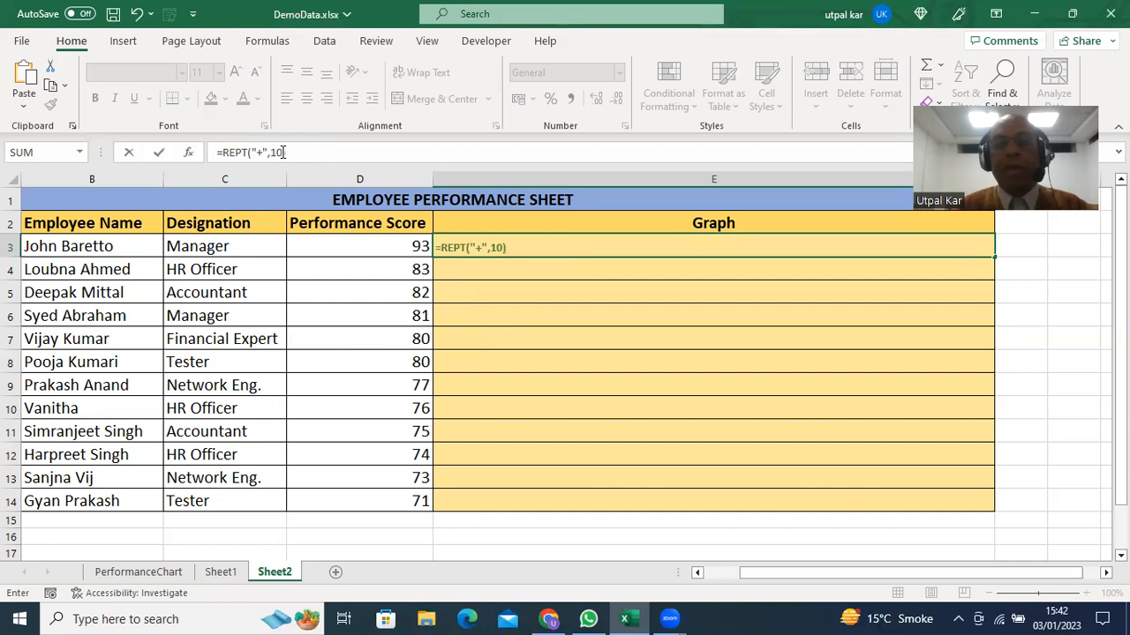
key(Return)
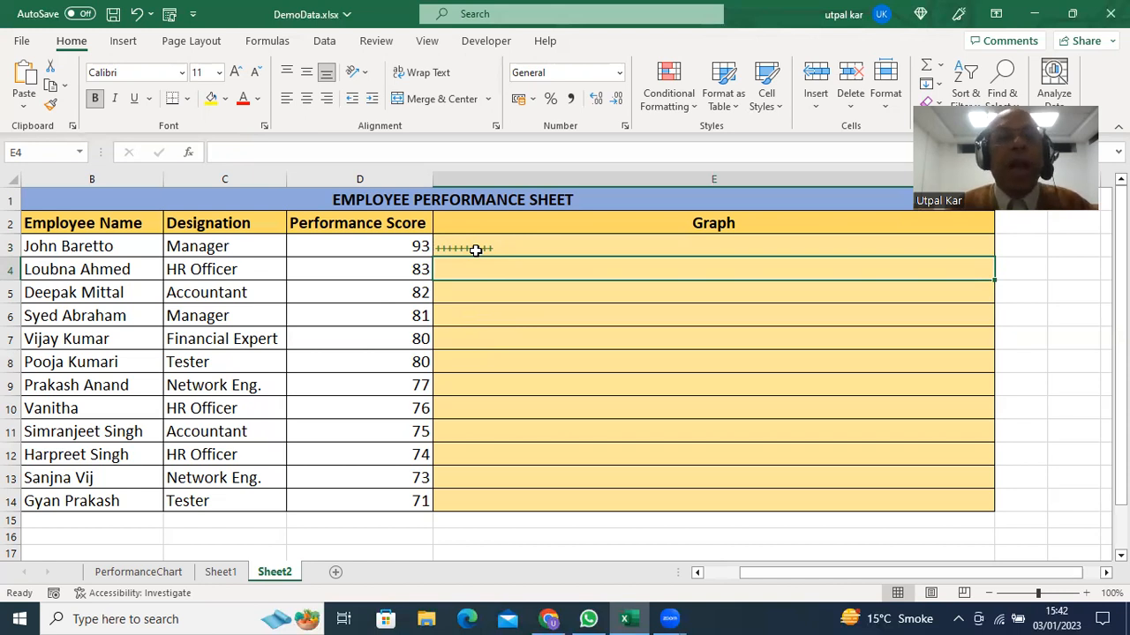
Step: Clear the trial REPT formula from cell E3
click(535, 246)
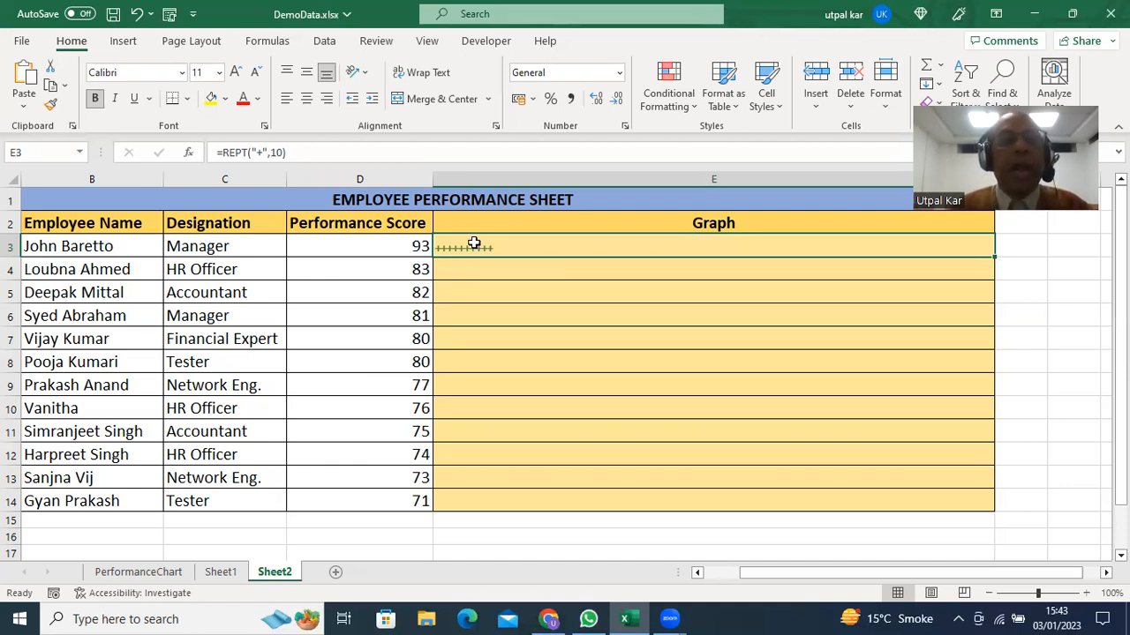
drag(294, 153, 214, 153)
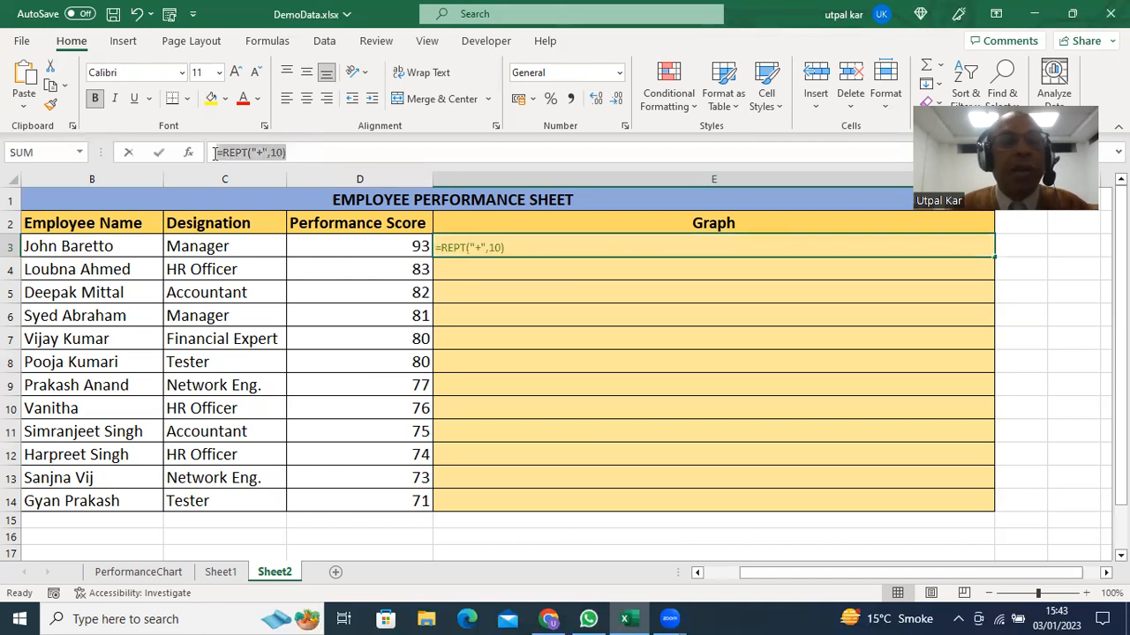
click(215, 153)
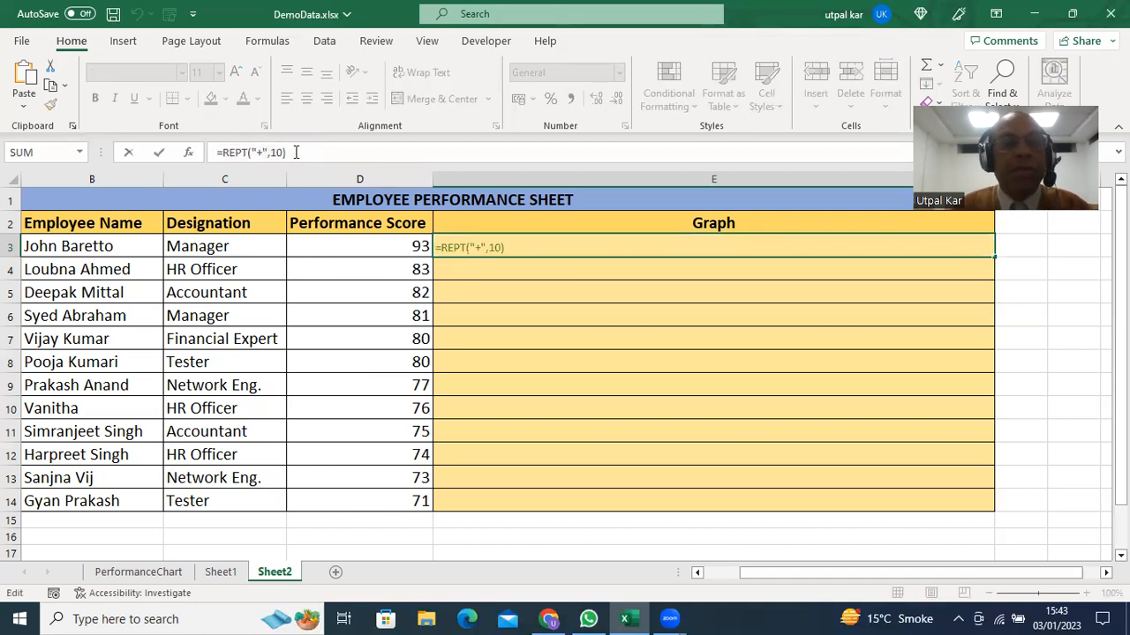
drag(291, 152, 218, 152)
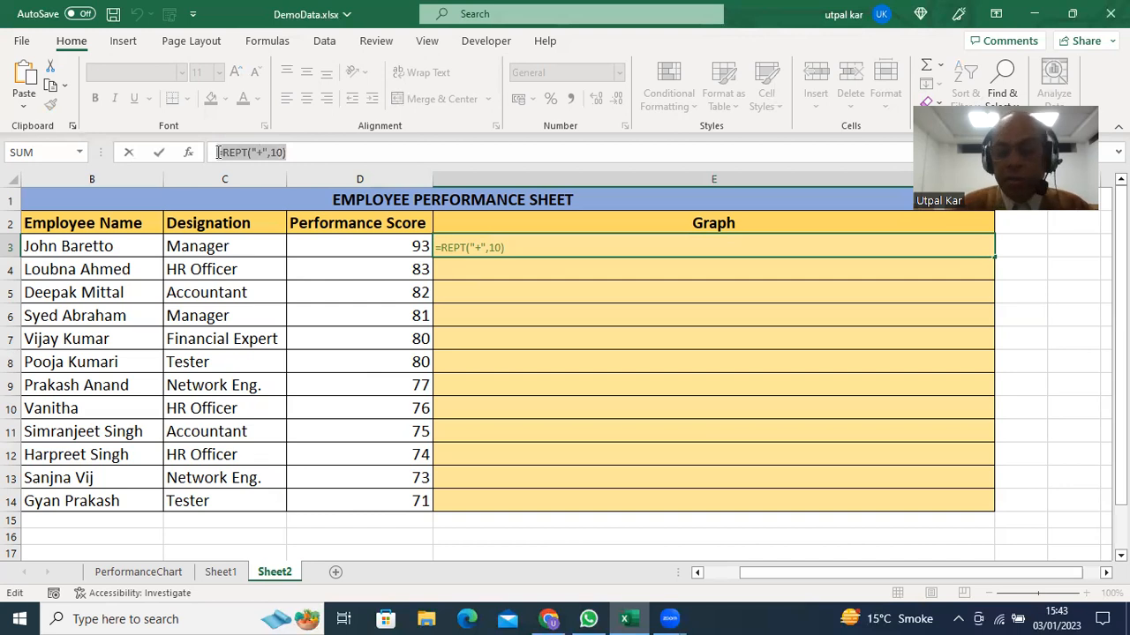
key(Delete)
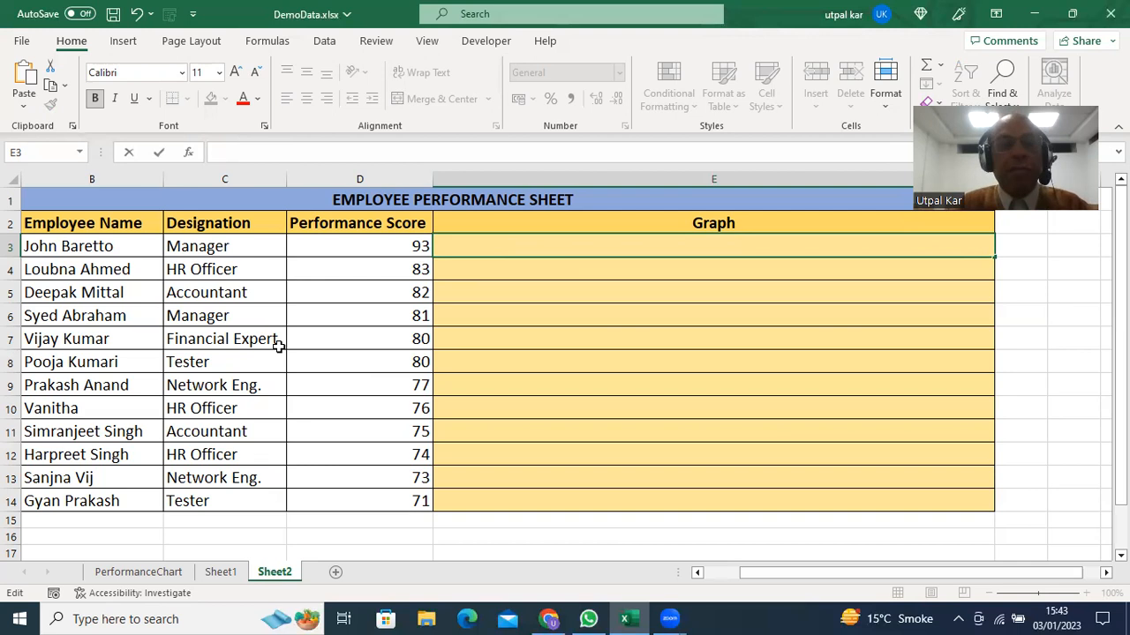
Step: Enter =REPT("=",D3) in cell E3 and fill the formula down the Graph column to E14
text(=RE)
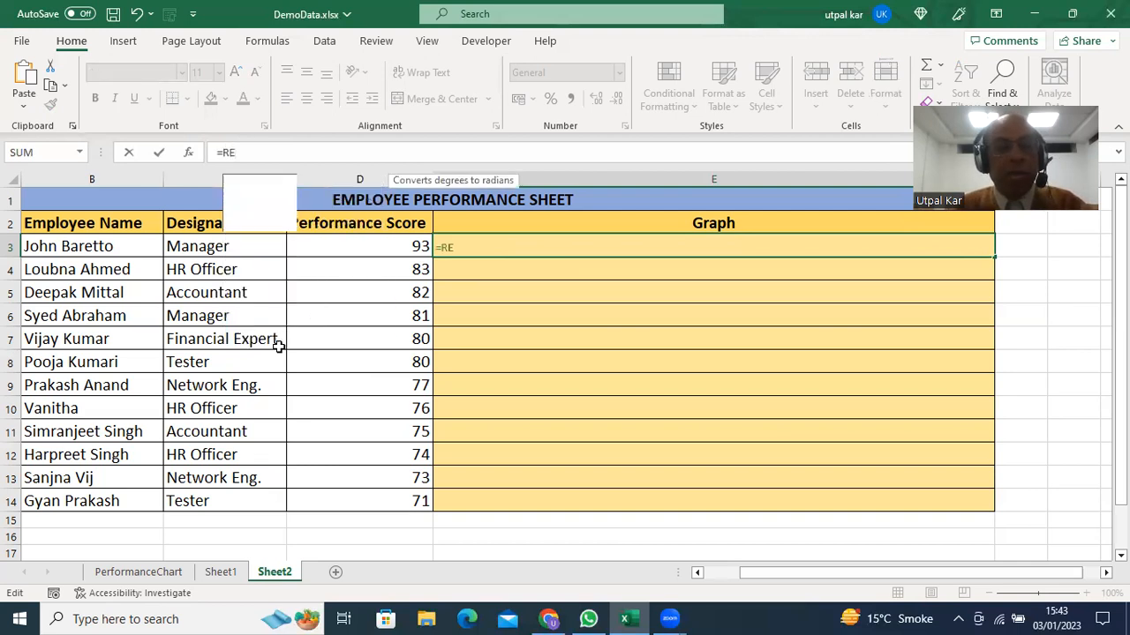
text(PT)
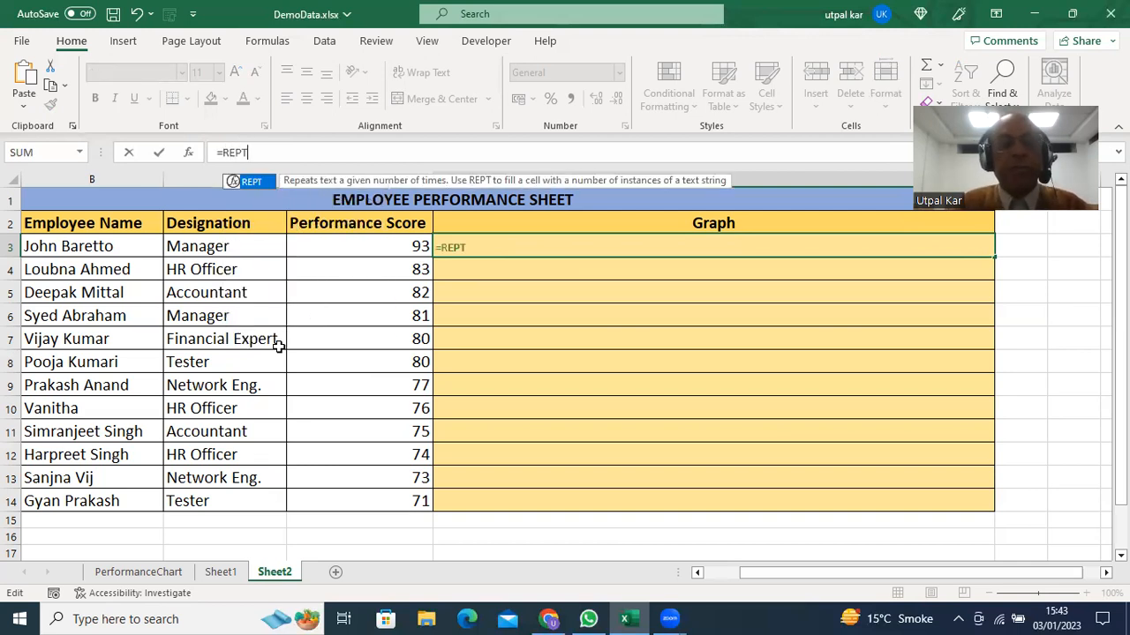
text(()
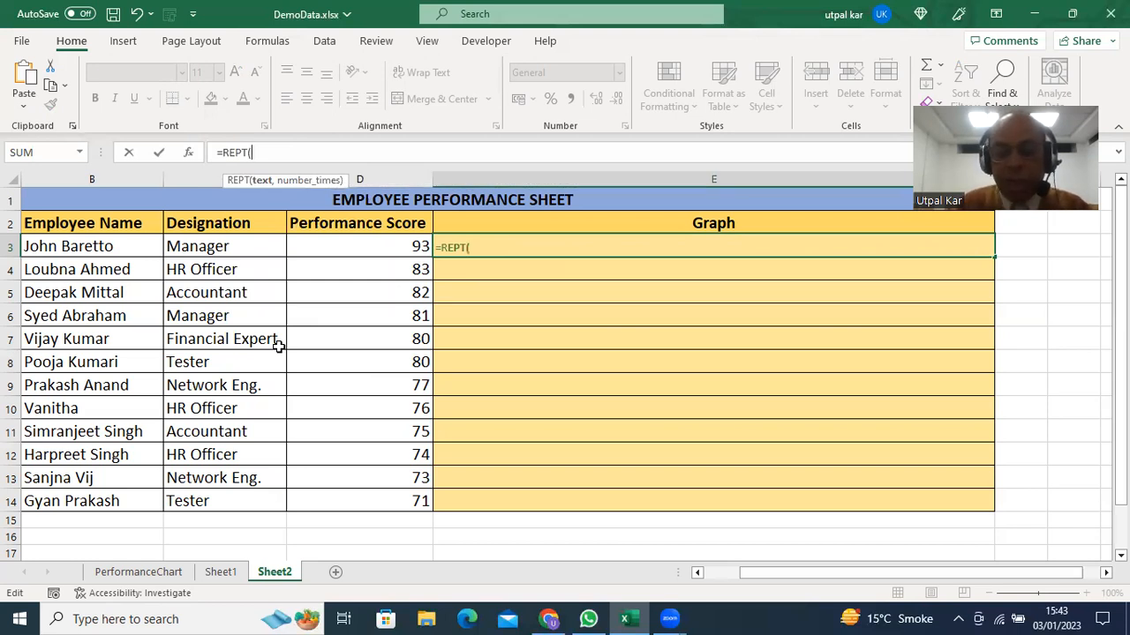
text(")
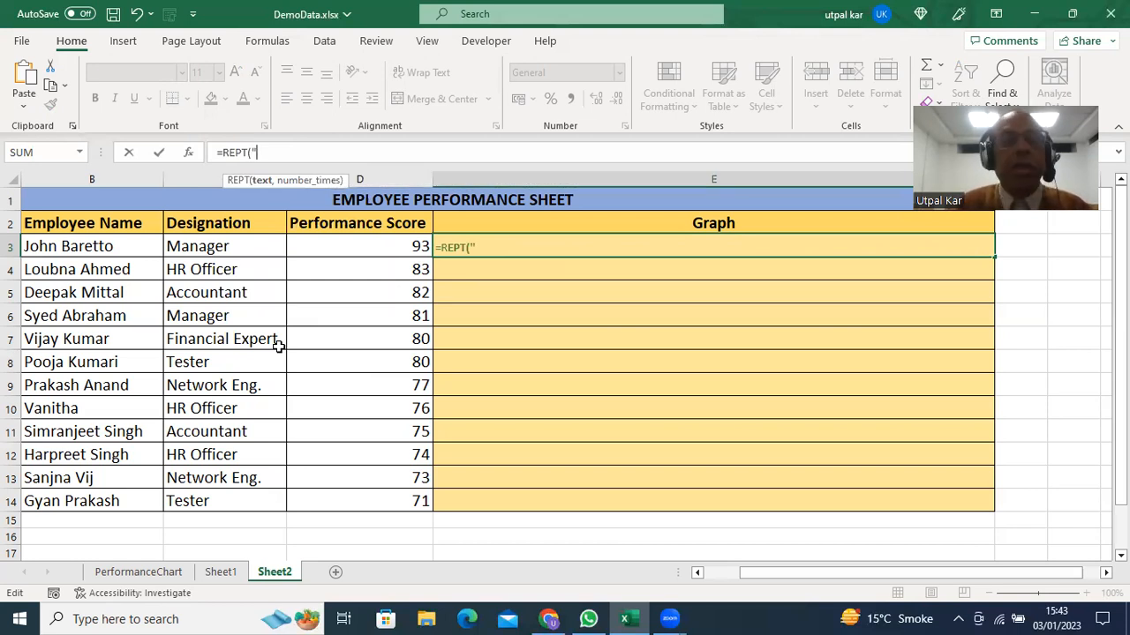
text(=)
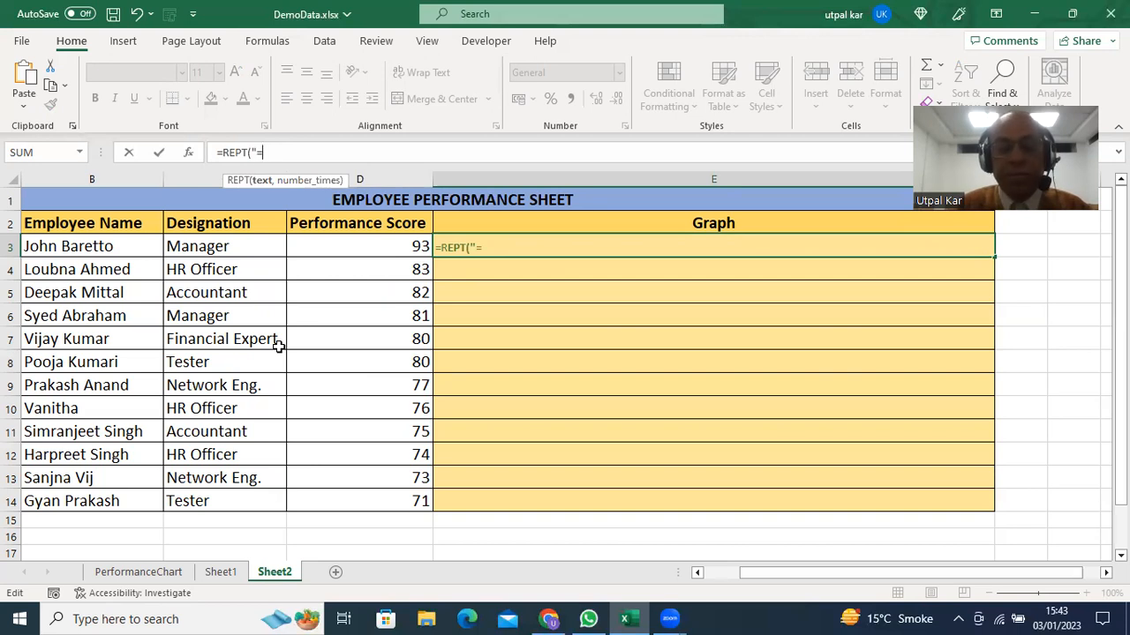
text(")
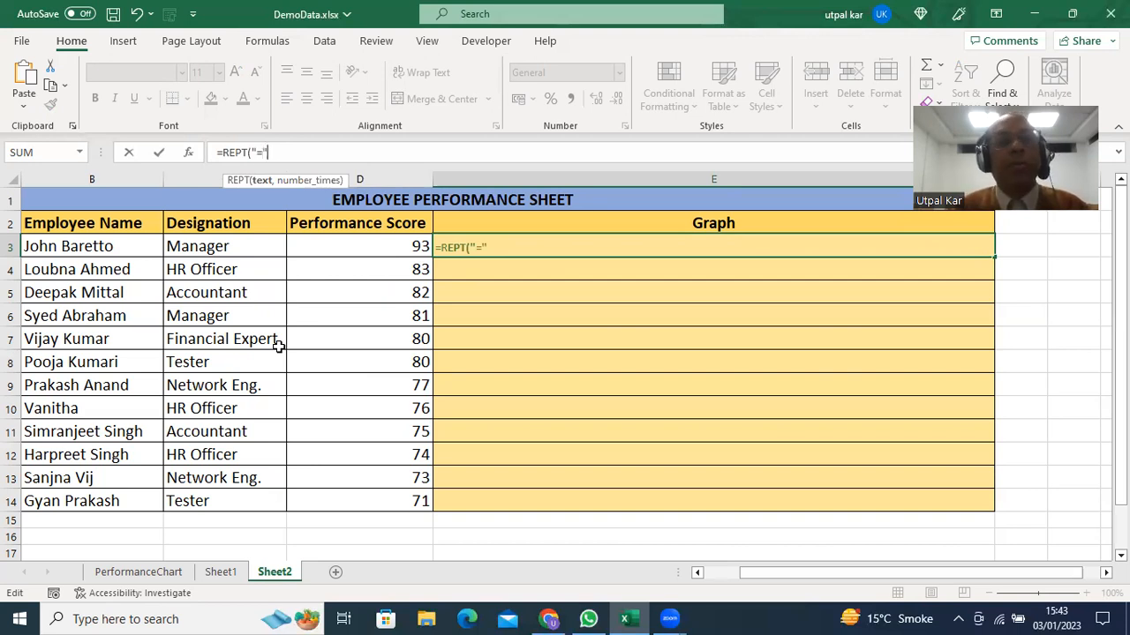
text(,)
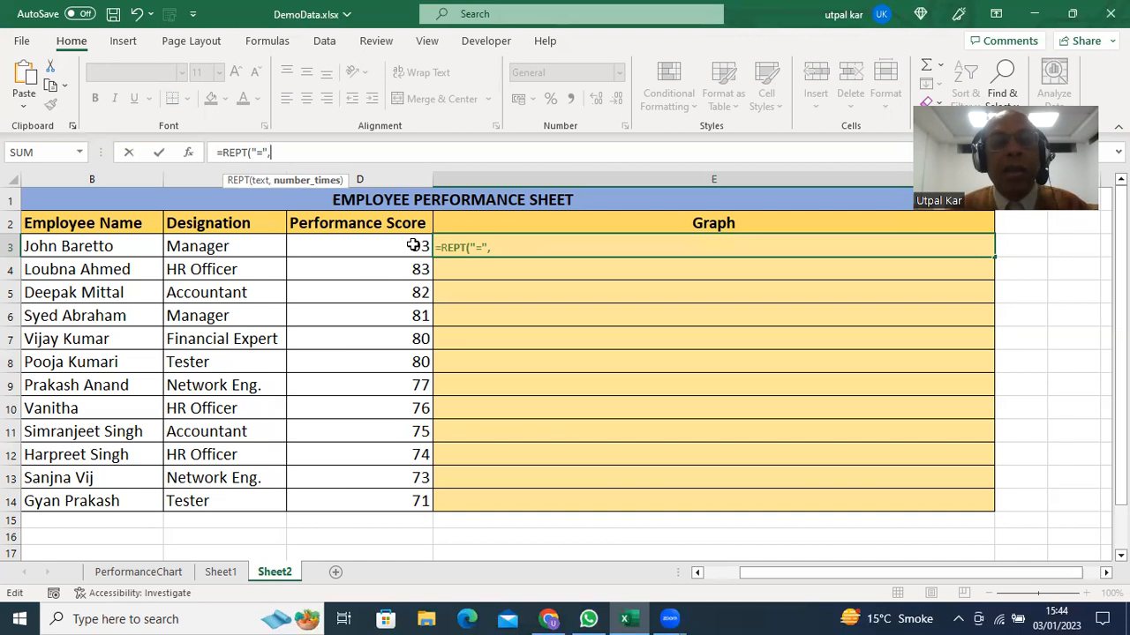
click(354, 247)
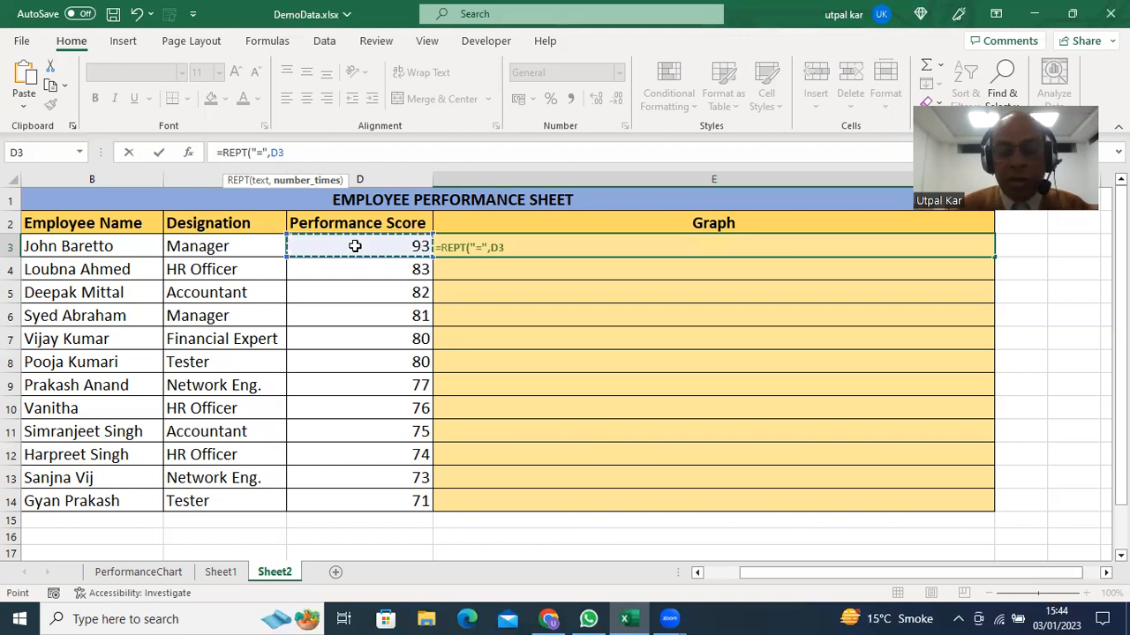
text())
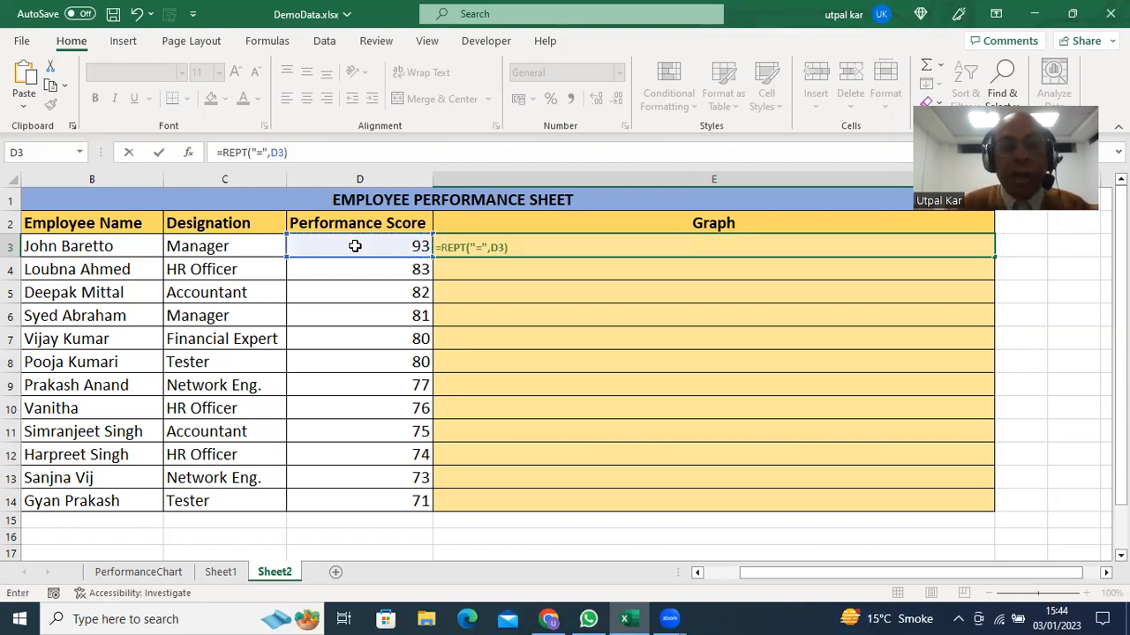
key(Return)
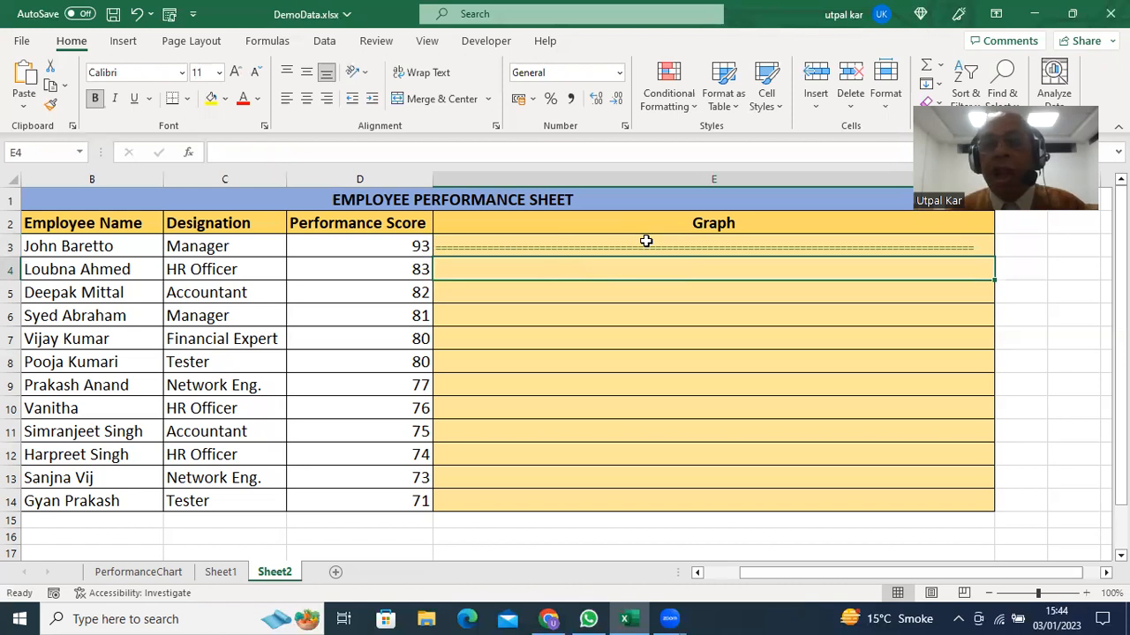
click(942, 248)
drag(993, 258, 988, 507)
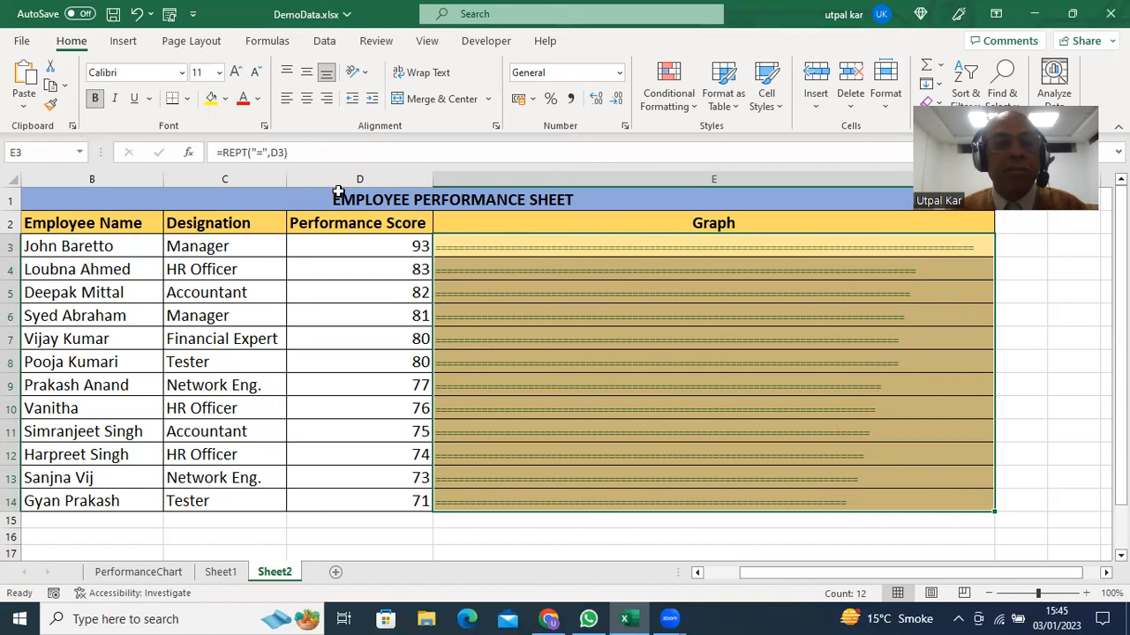
Step: Extend the formula in E3 to =REPT("=",D3) & TEXT(D3,"###") and fill it down the Graph column to E14
click(297, 153)
text(&)
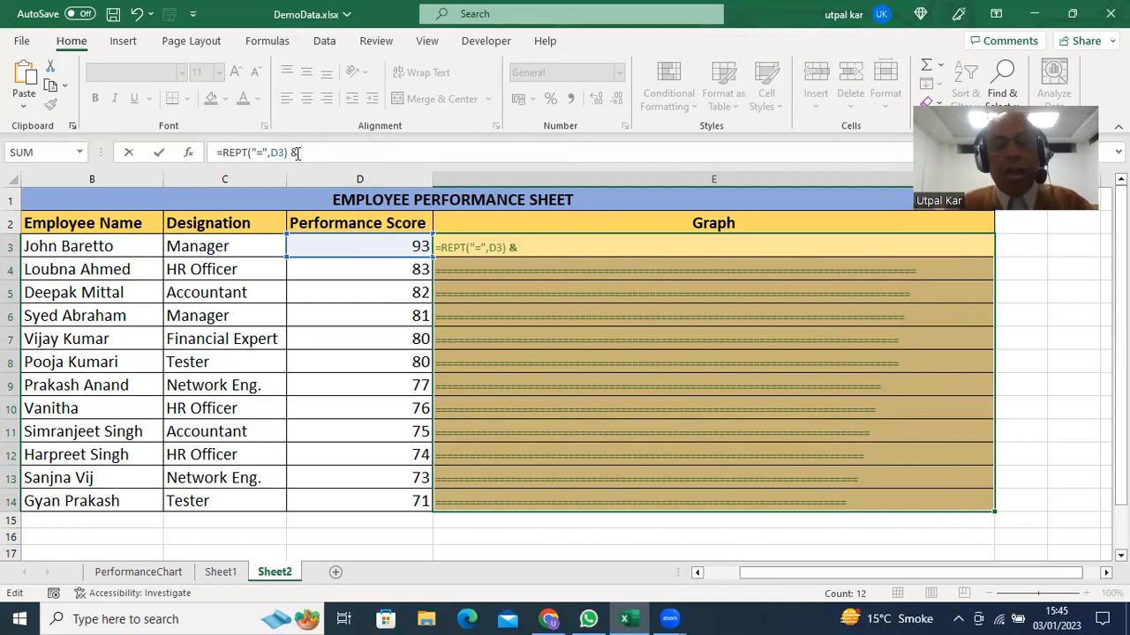
text(T)
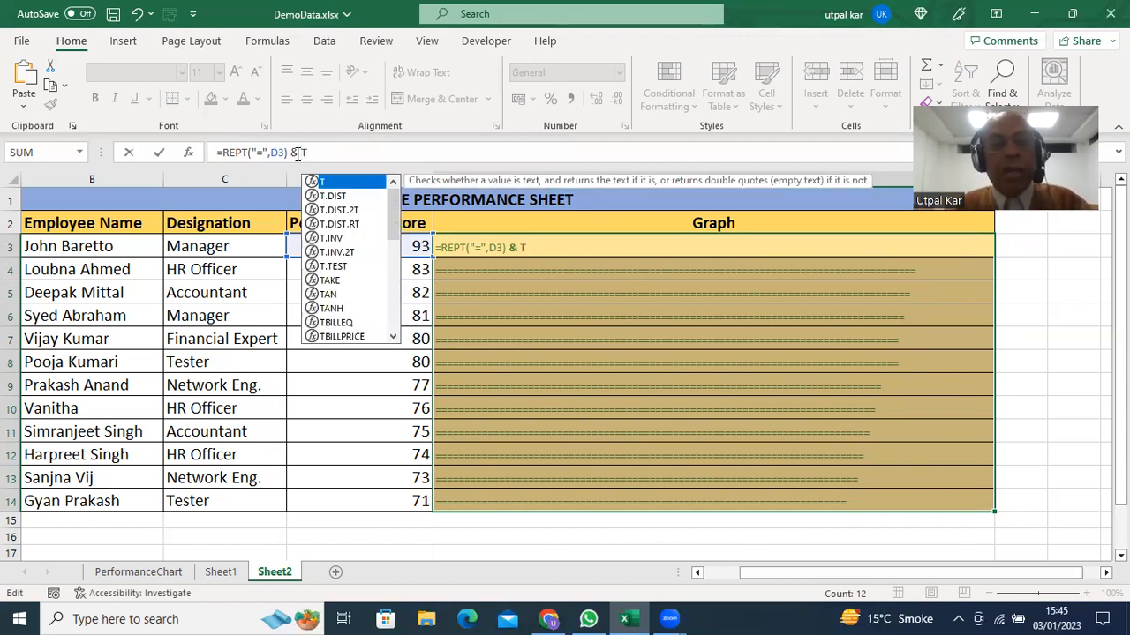
text(EXT)
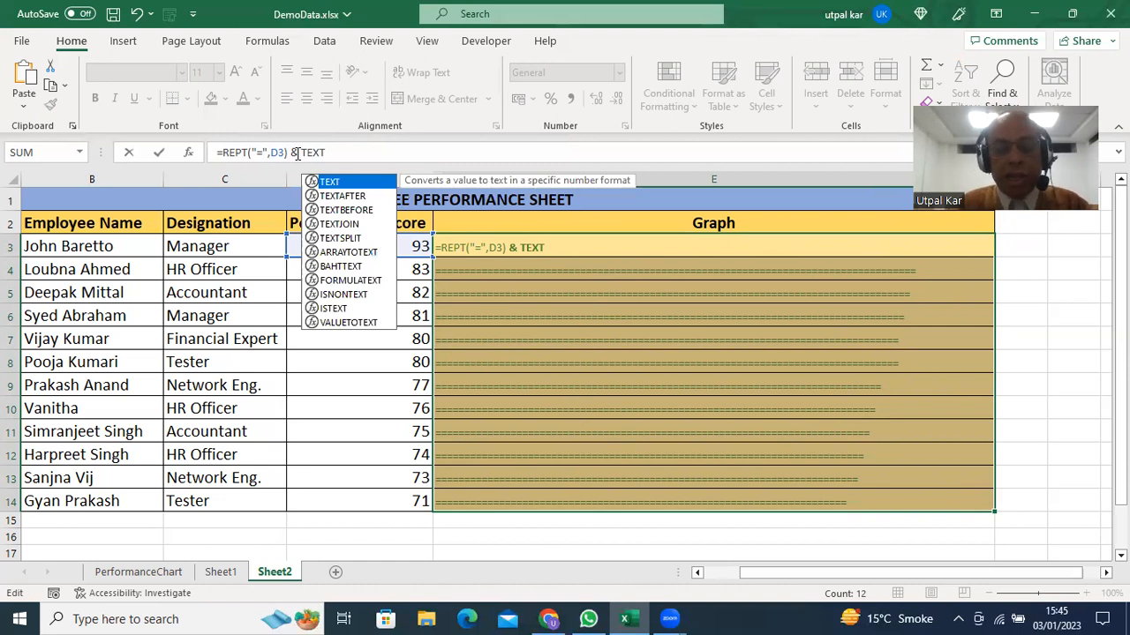
text(()
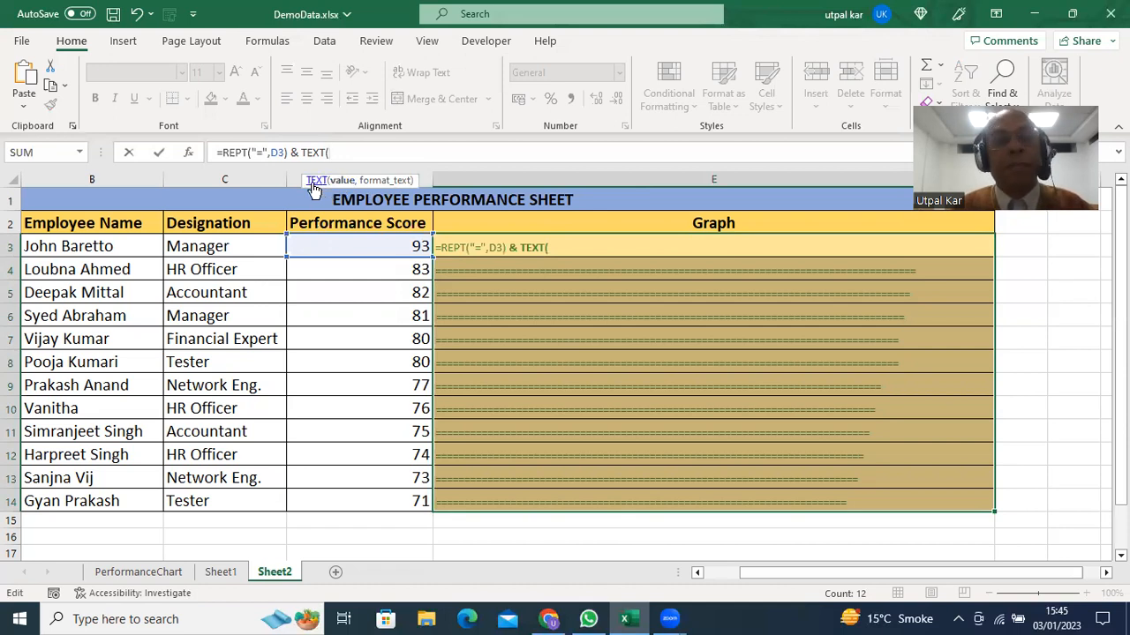
click(336, 249)
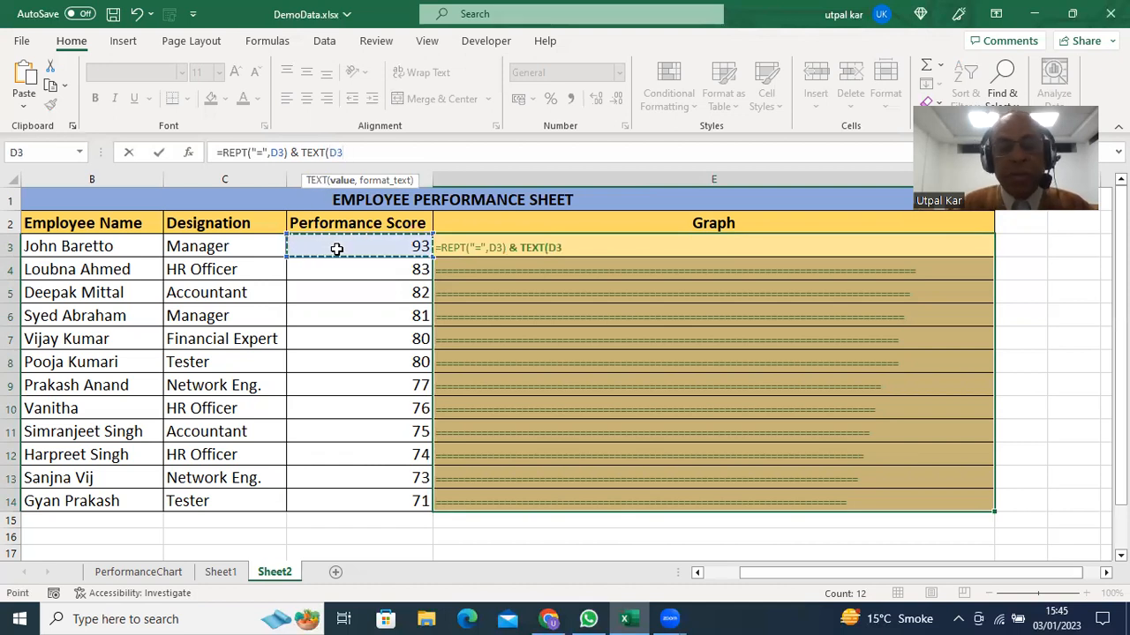
text(,)
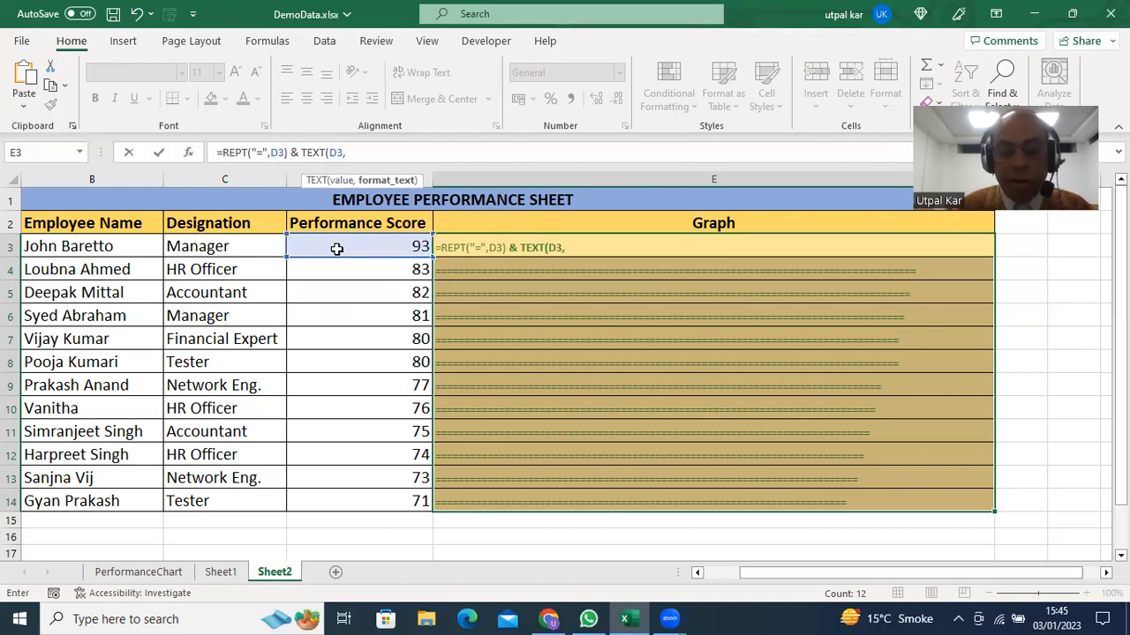
text(")
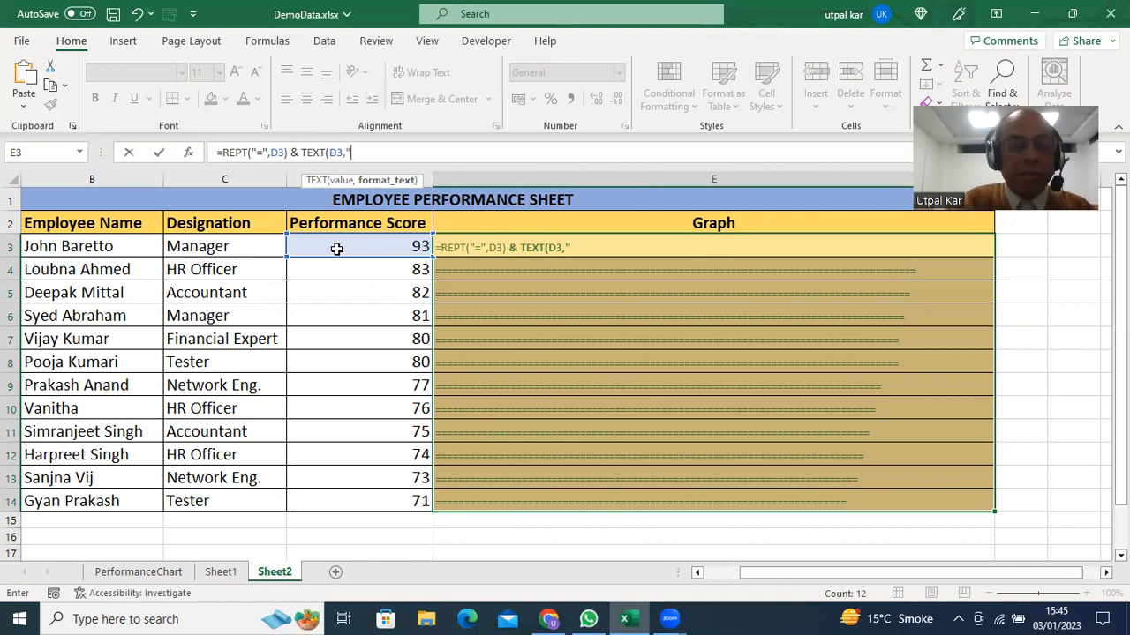
text(#)
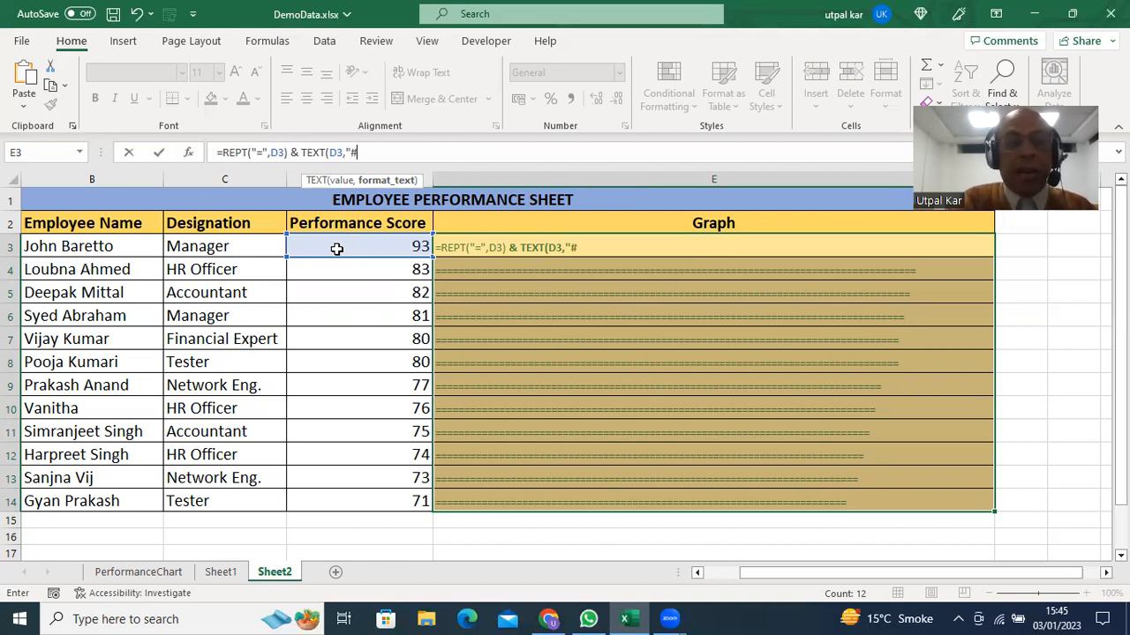
text(#)
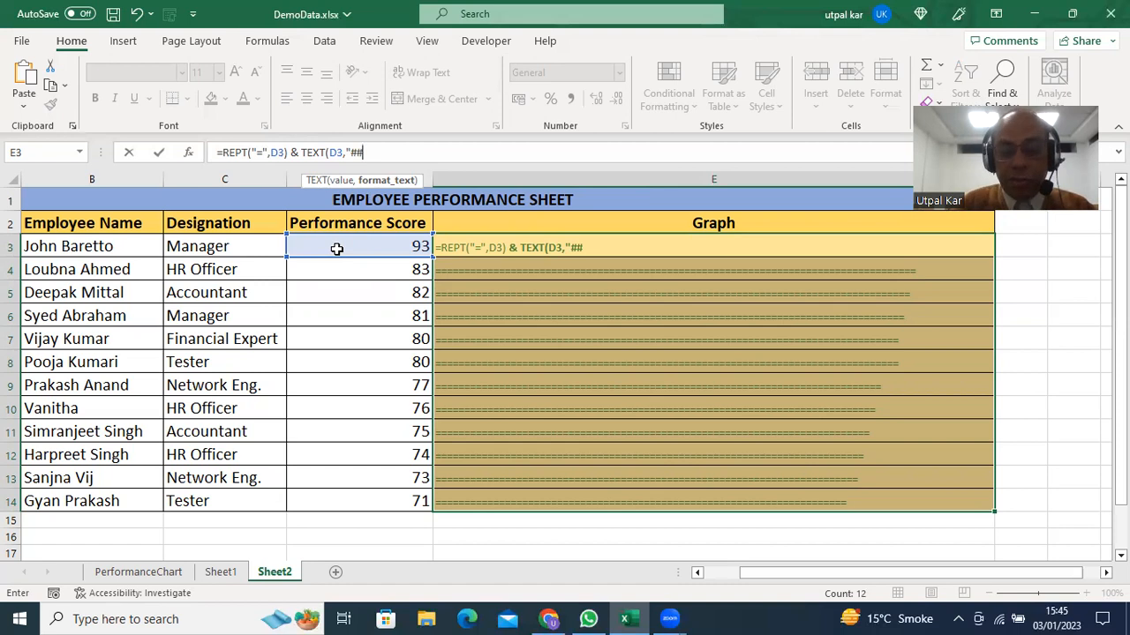
text(")
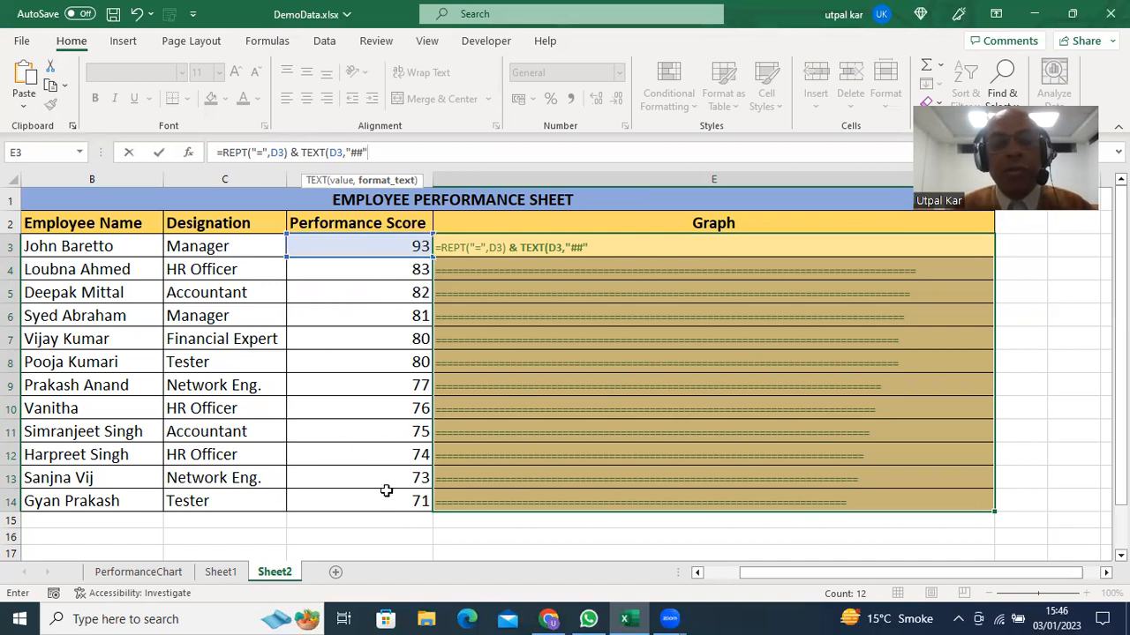
key(BackSpace)
text(#)
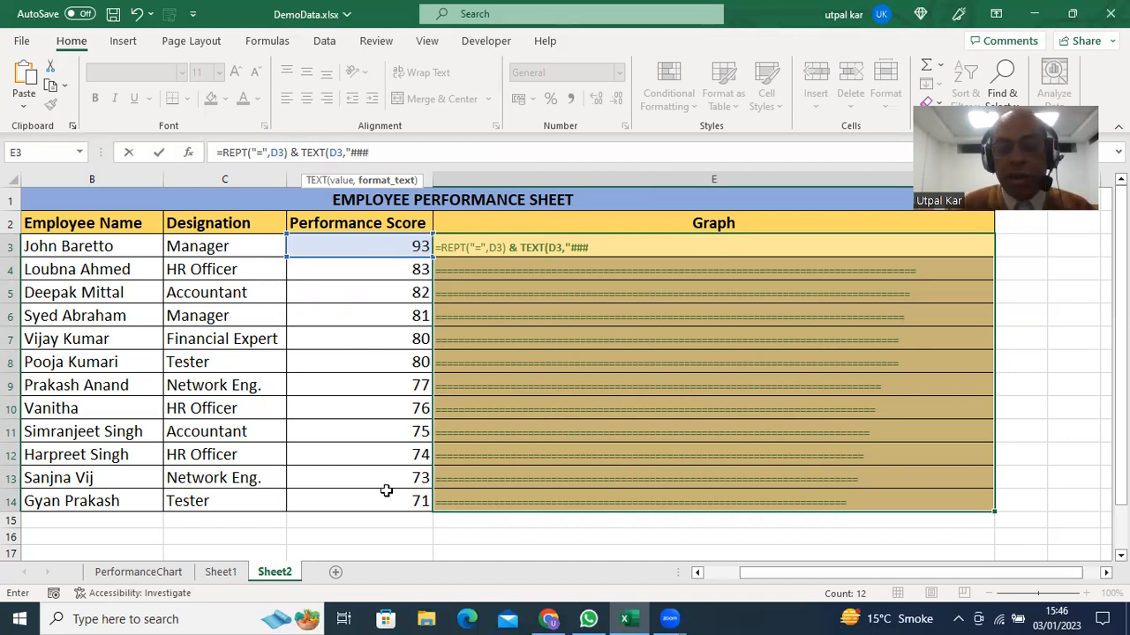
text("))
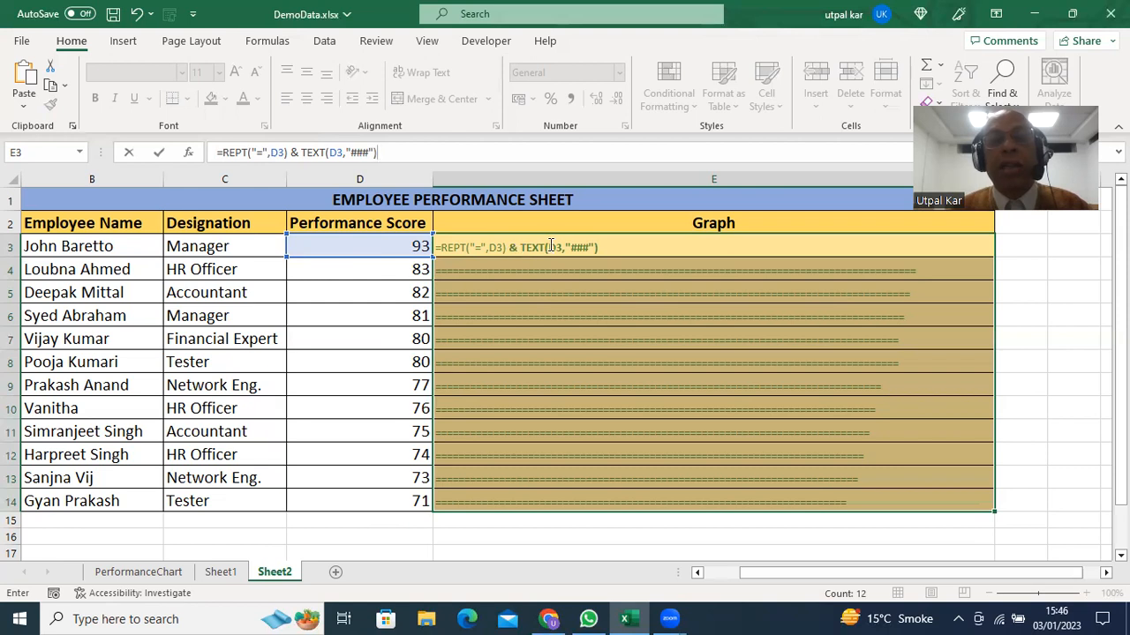
click(609, 251)
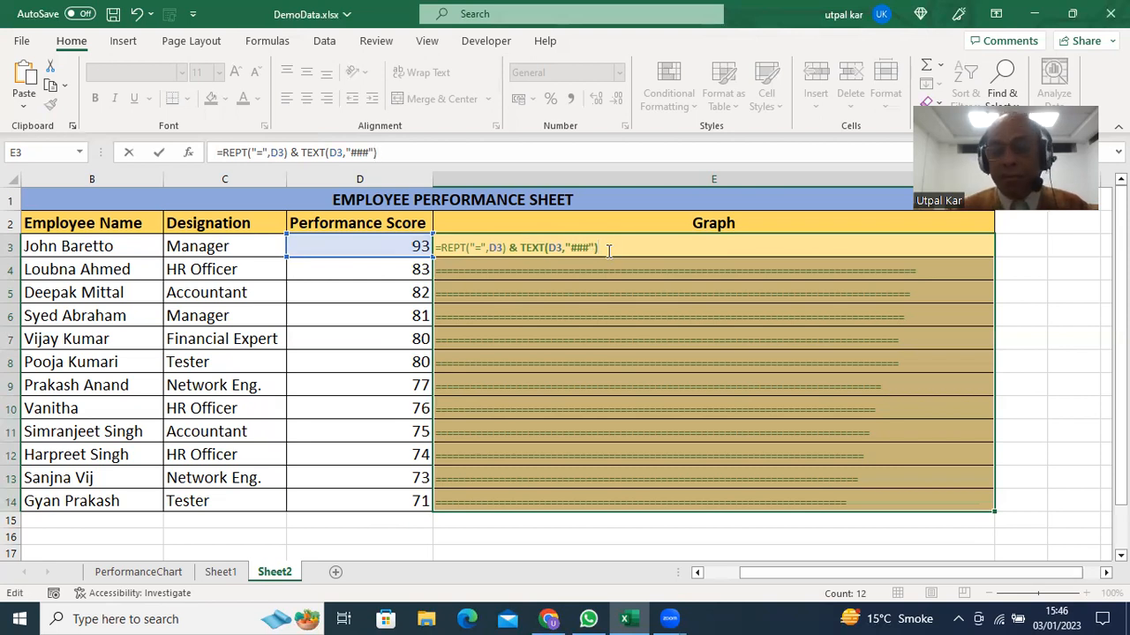
key(Return)
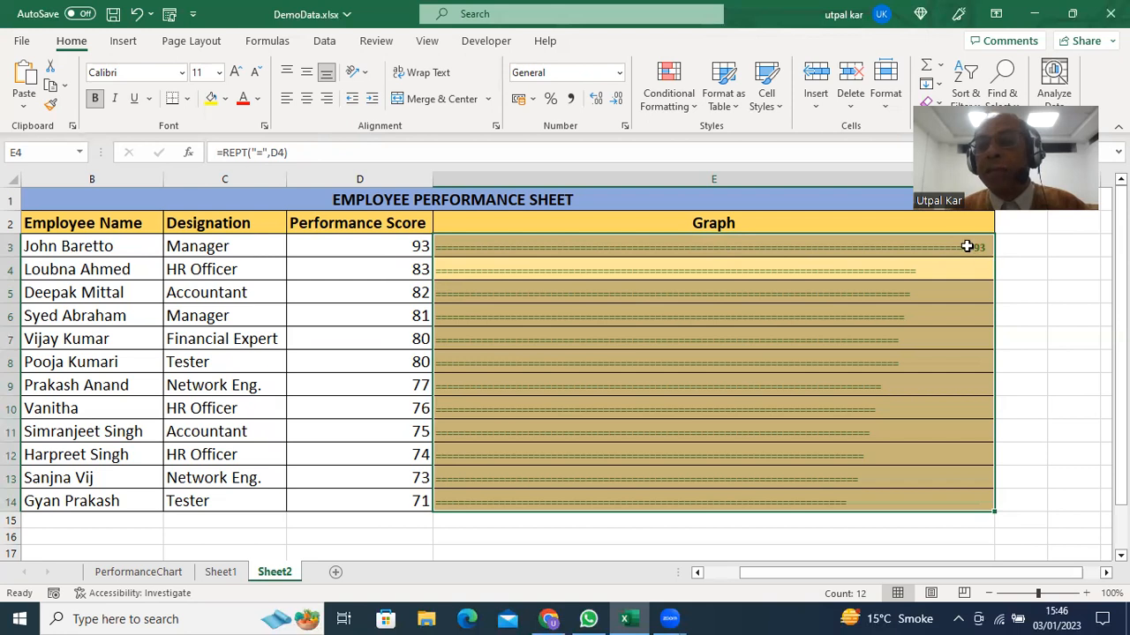
click(960, 244)
drag(994, 257, 983, 508)
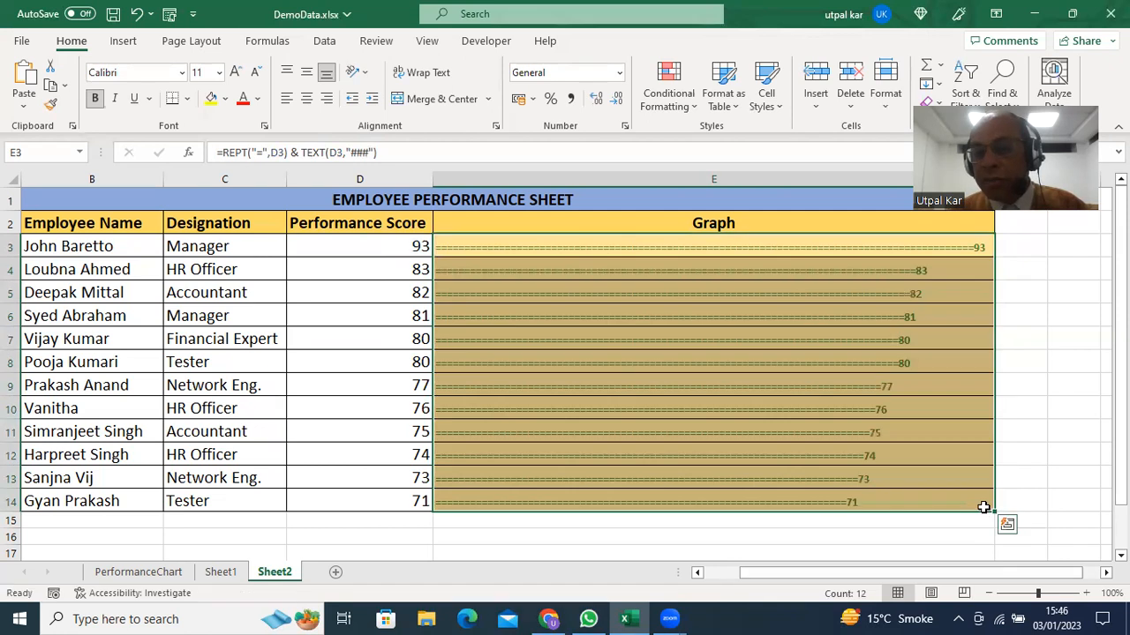